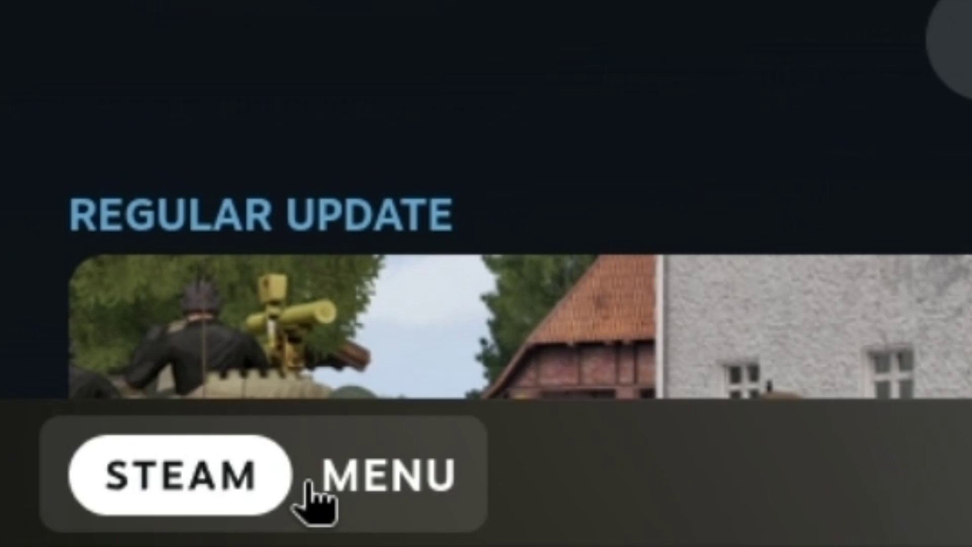
Use the Steam menu's Power options to switch from Gaming Mode to Desktop Mode.
click(308, 485)
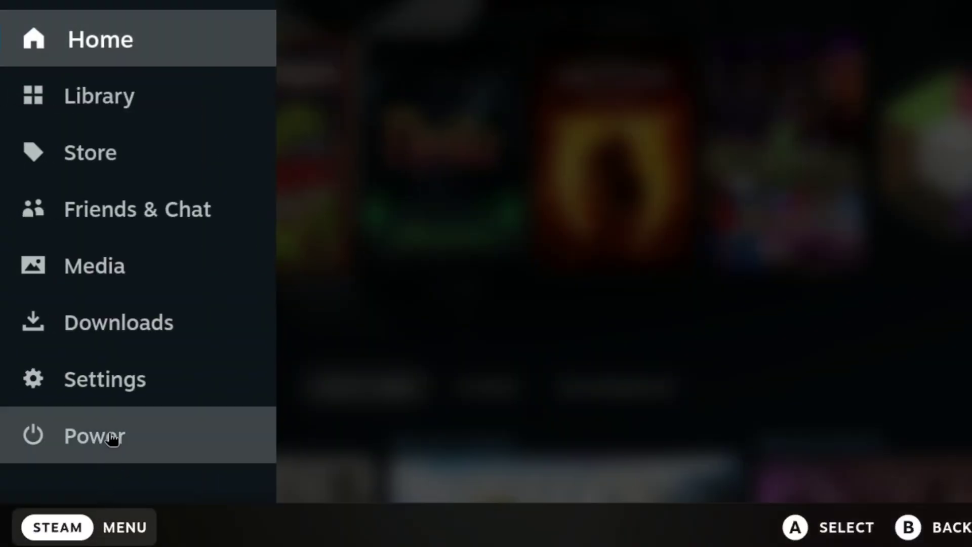
click(110, 437)
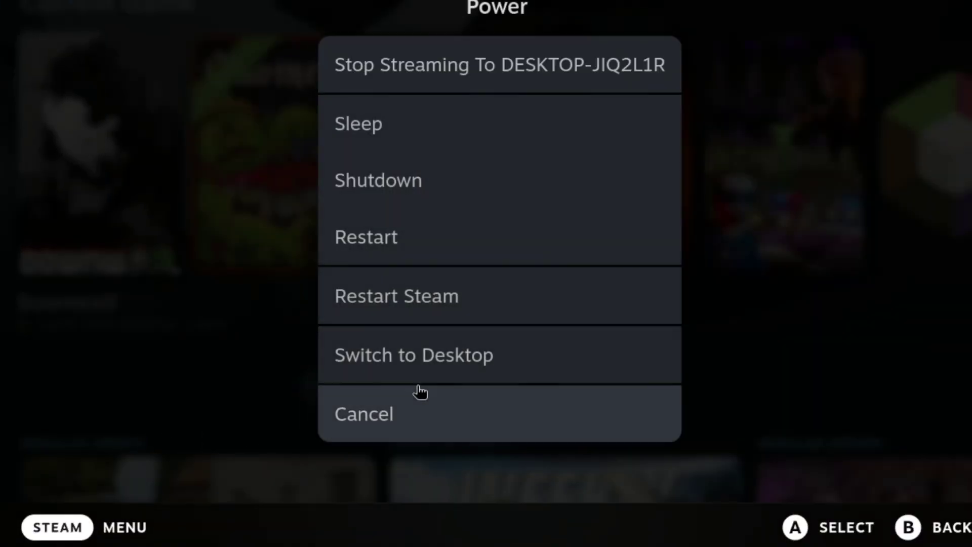
click(445, 356)
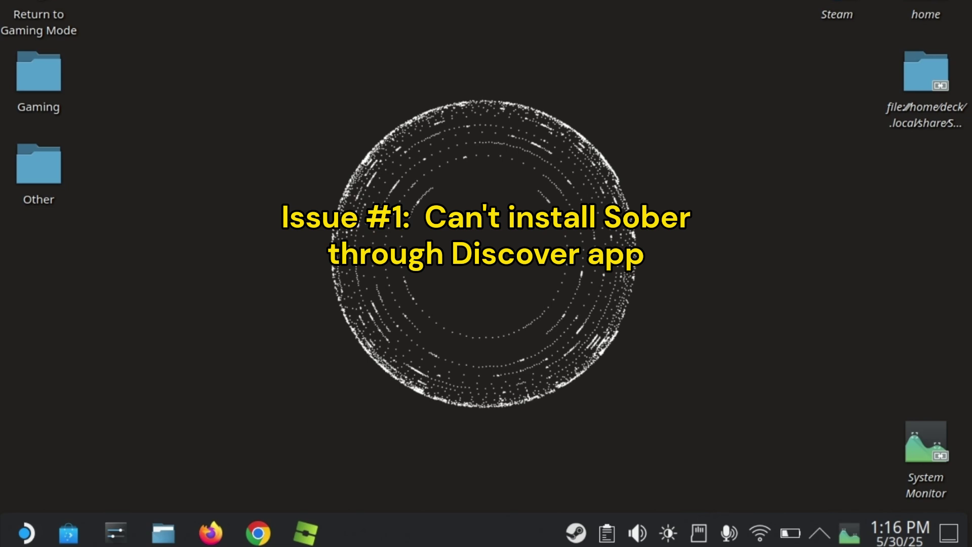
Launch Konsole by searching 'term' in the application launcher.
click(31, 532)
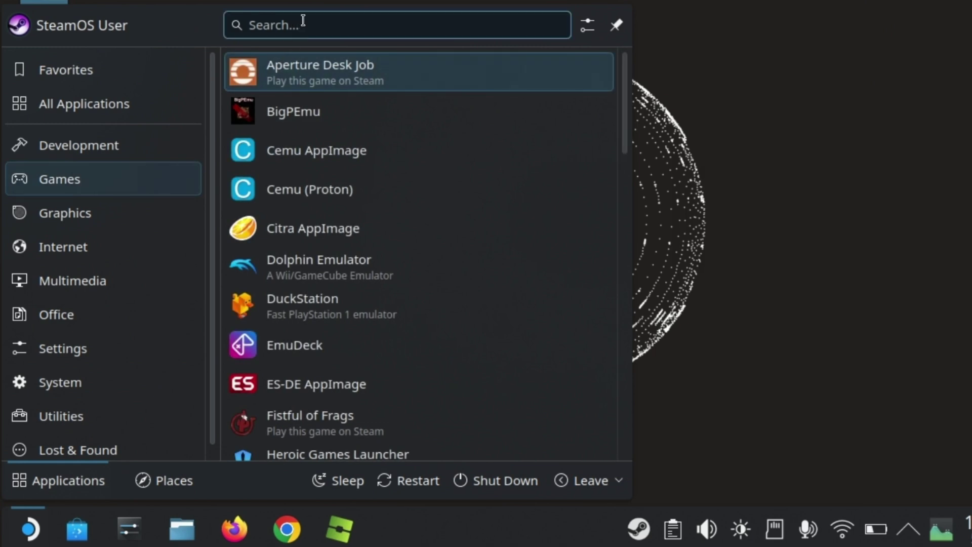
text(term)
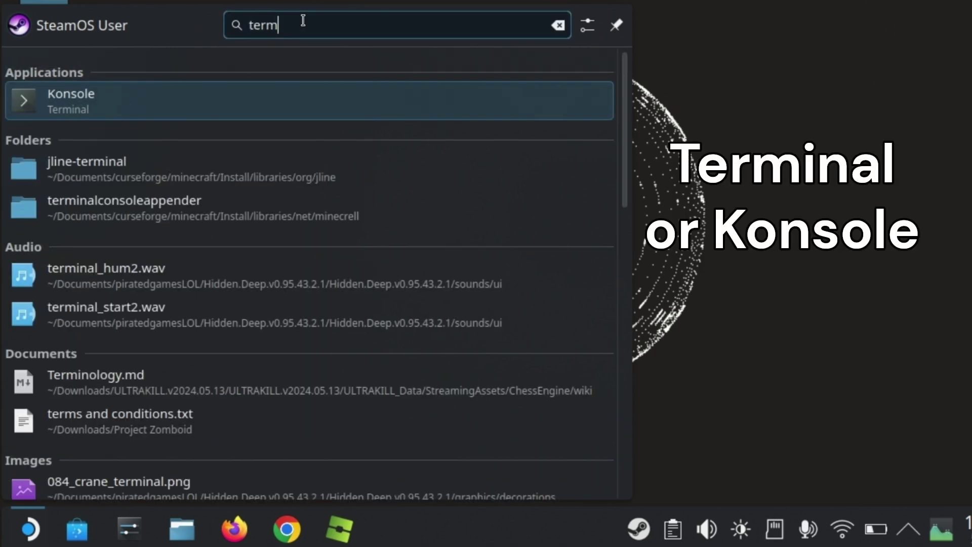
click(206, 102)
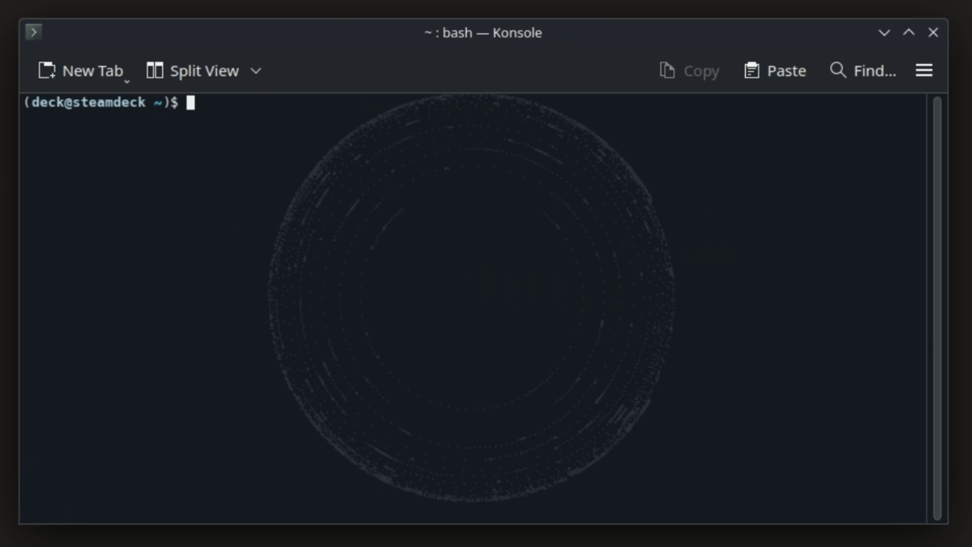
Install org.vinegarhq.Sober from Flathub into the system installation (option 1), confirming with Y.
text(flatpak )
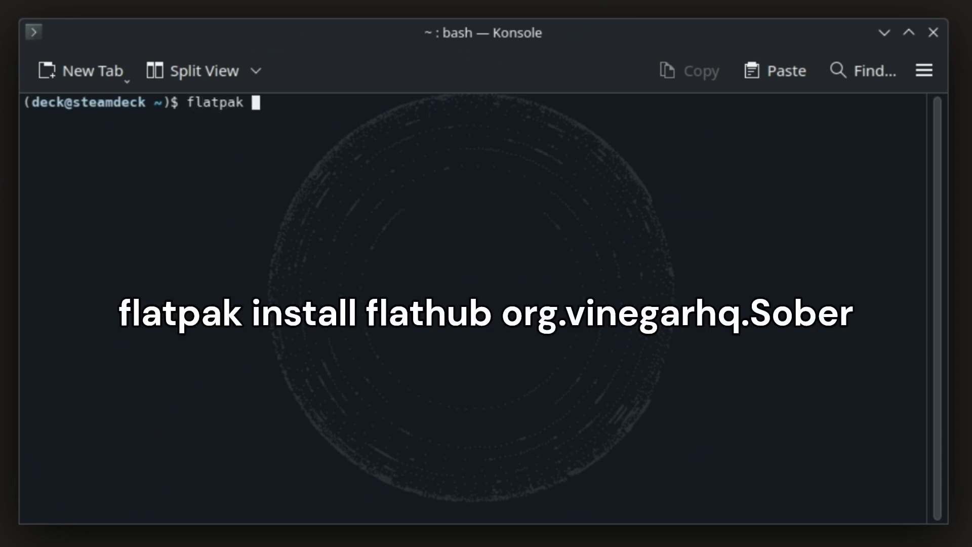
text(install flathub)
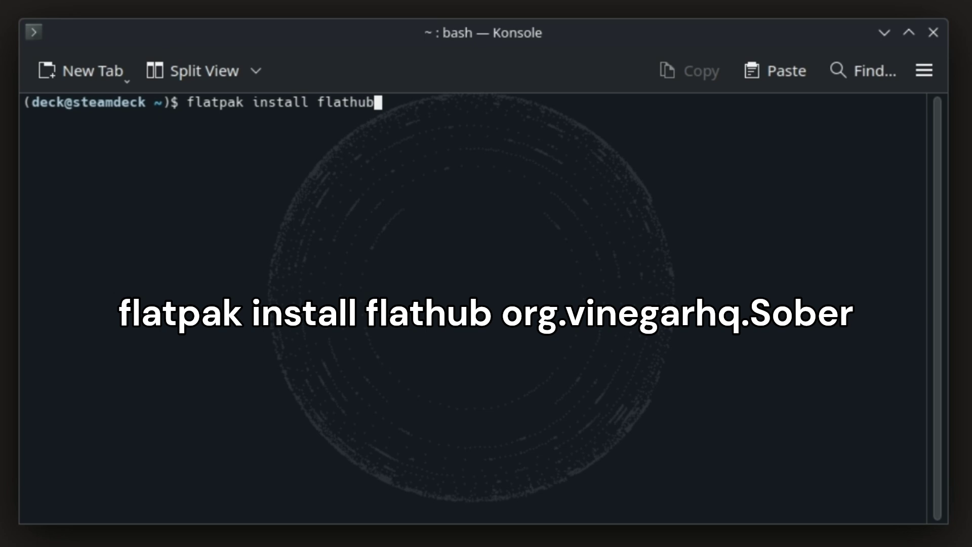
text( org.)
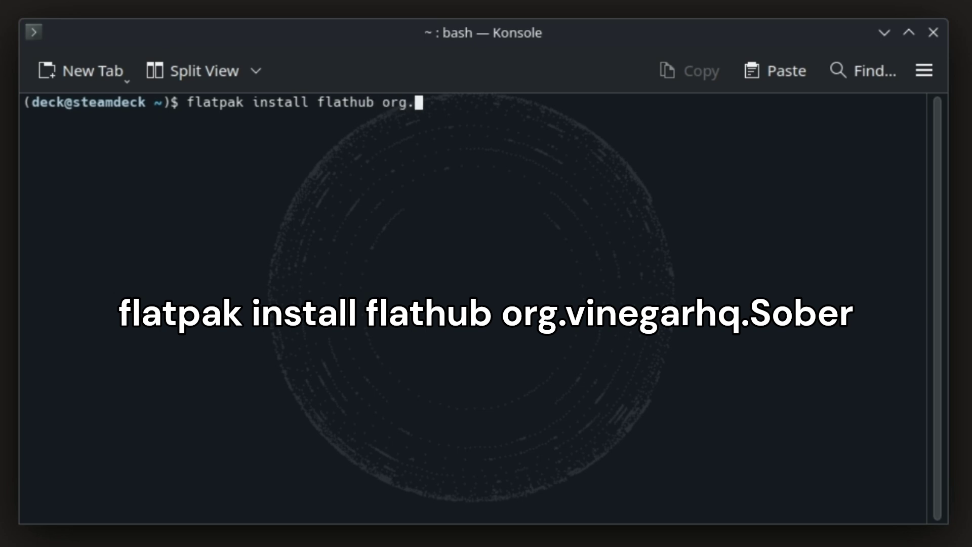
text(vinegar)
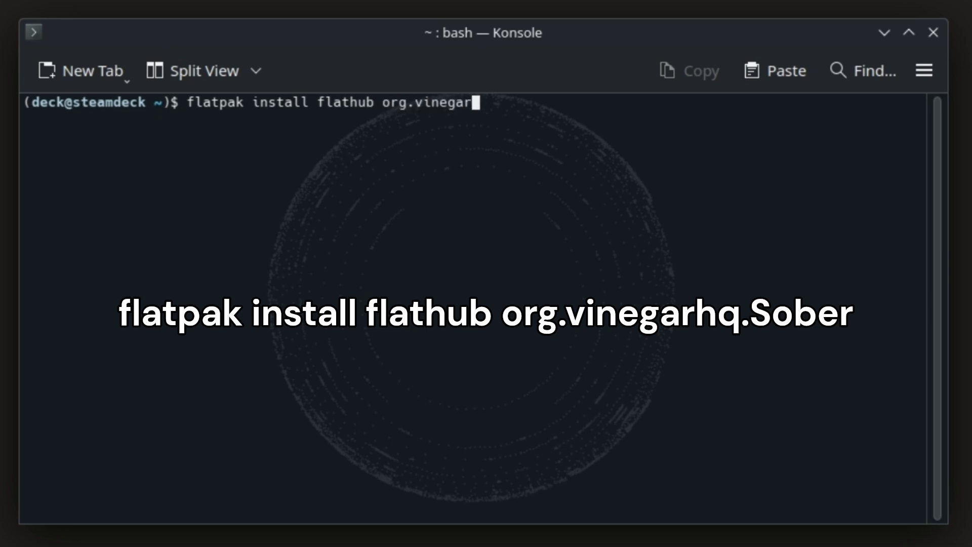
text(hq.Sober)
key(Return)
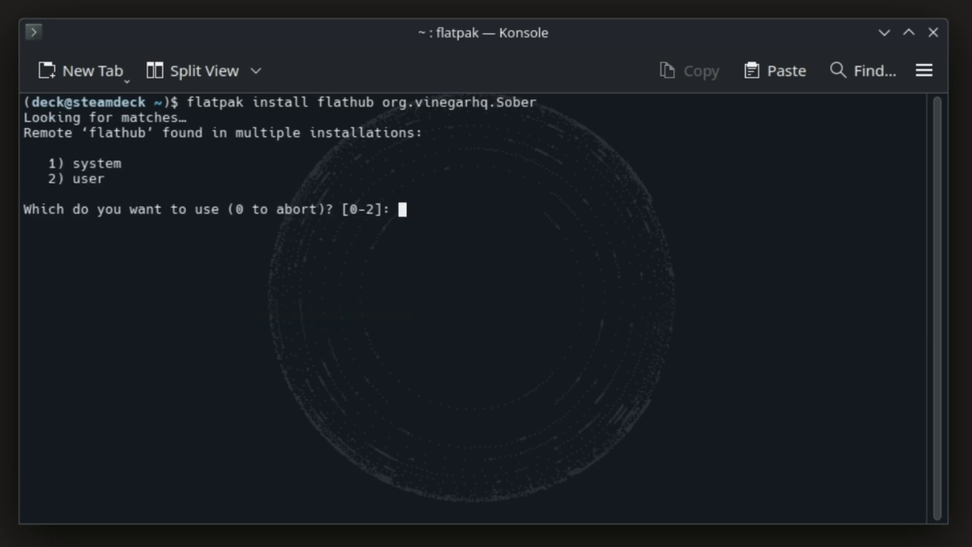
text(1)
key(Return)
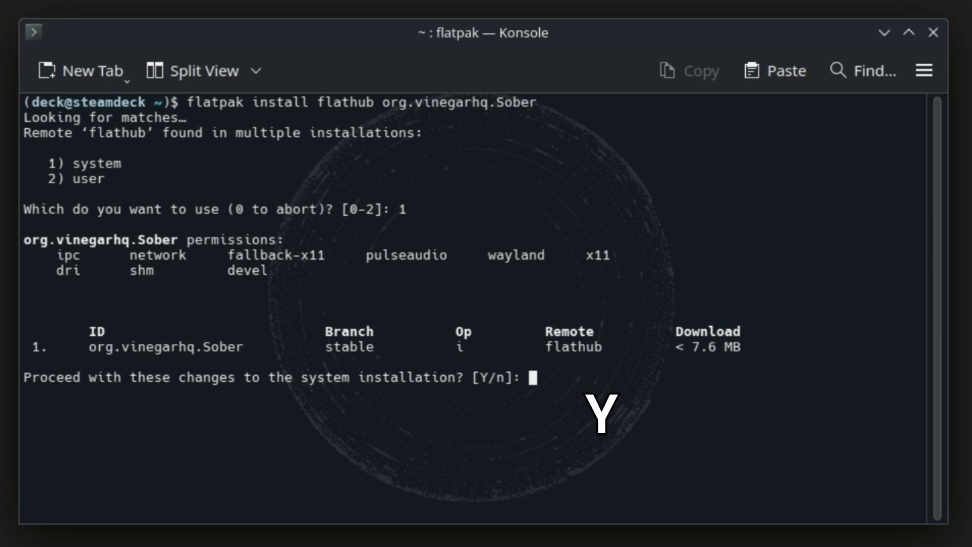
text(Y)
key(Return)
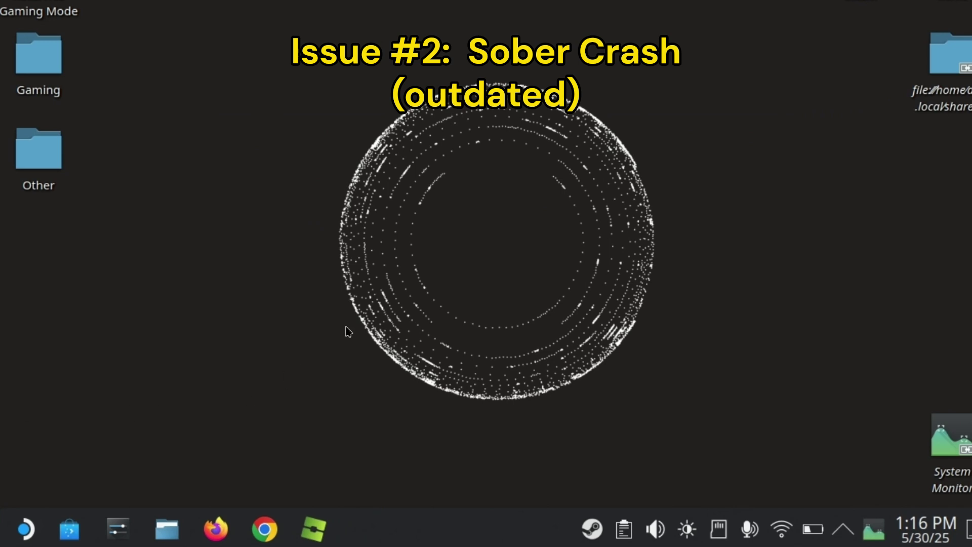
Launch Sober from the taskbar, close its outdated-version crash dialog, and open the launcher.
click(311, 529)
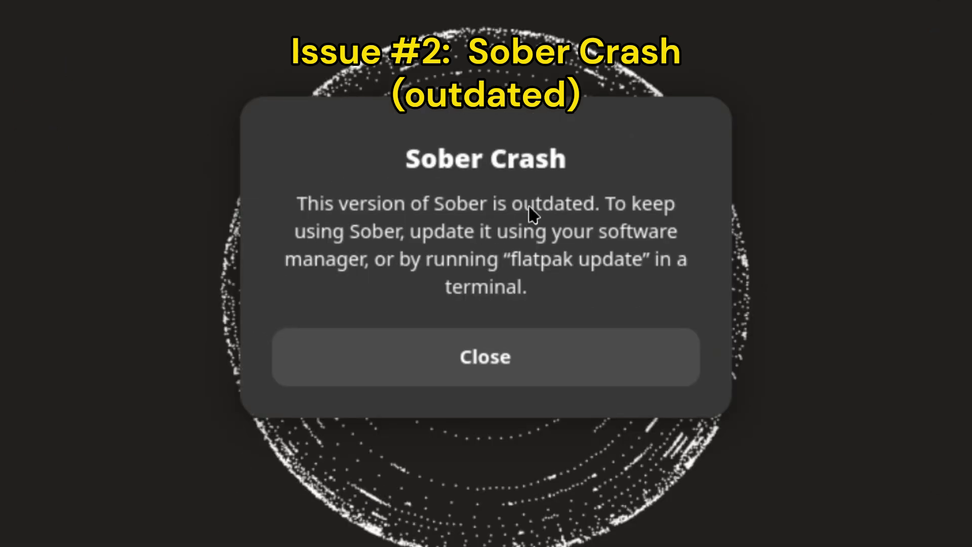
drag(310, 204, 282, 214)
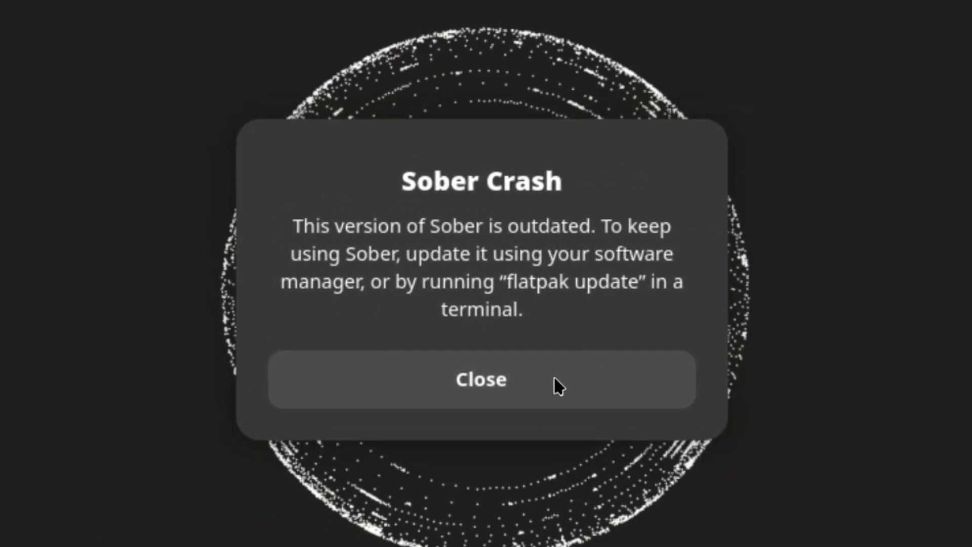
click(554, 377)
click(30, 529)
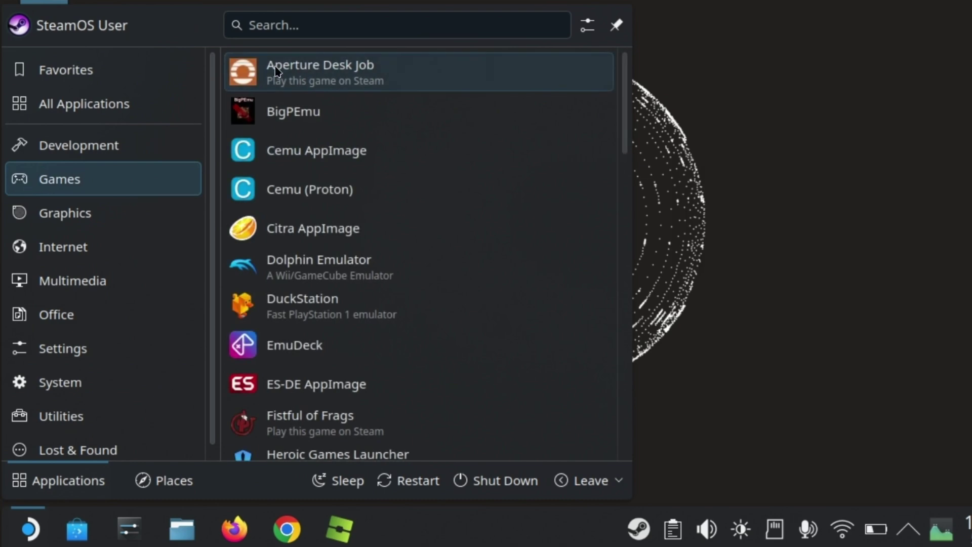
Launch Konsole via a 'term' search and run 'flatpak update'.
text(term)
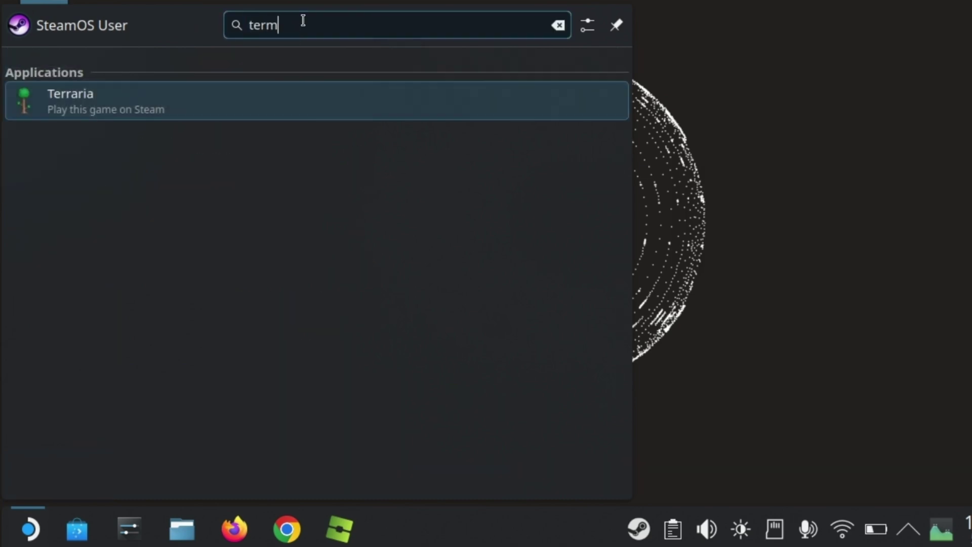
click(206, 102)
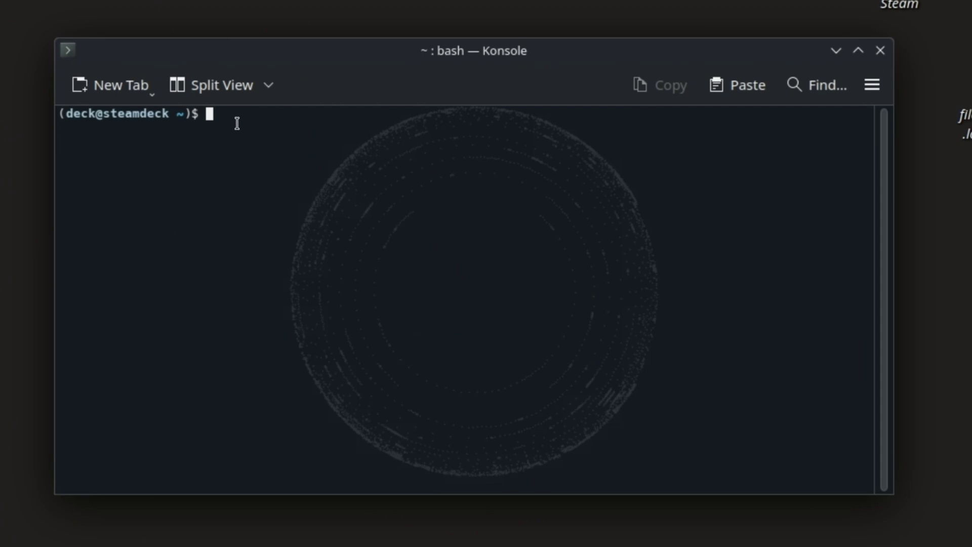
text(flatpa)
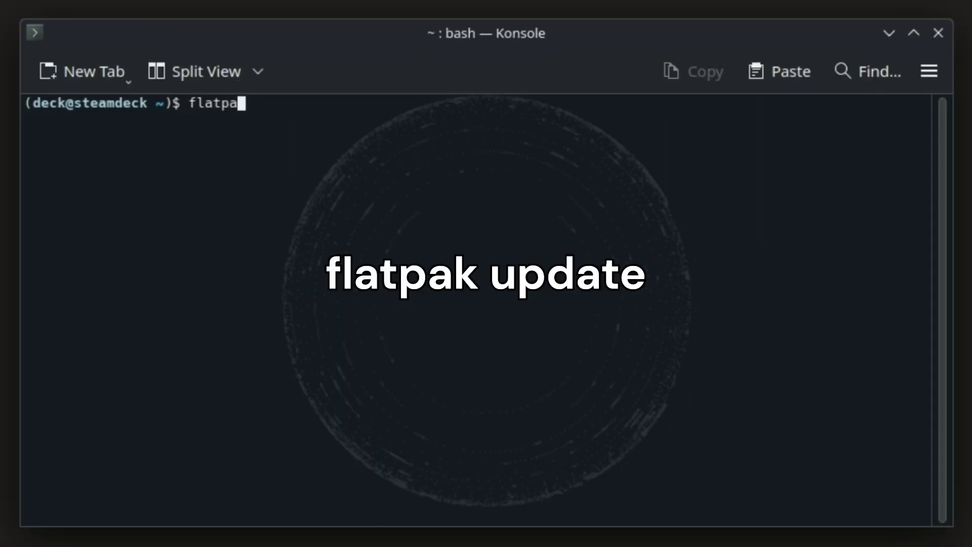
text(k upfd)
key(BackSpace)
key(BackSpace)
text(date)
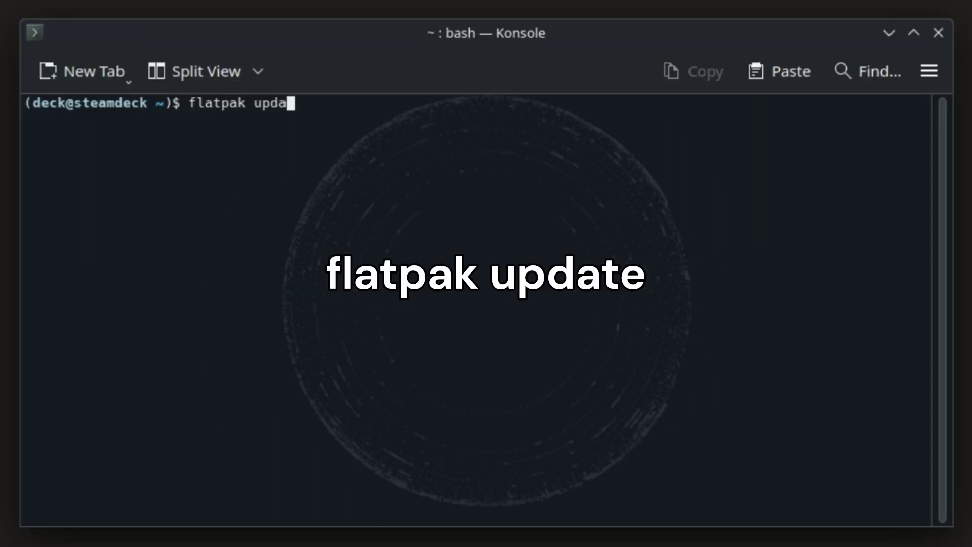
key(Return)
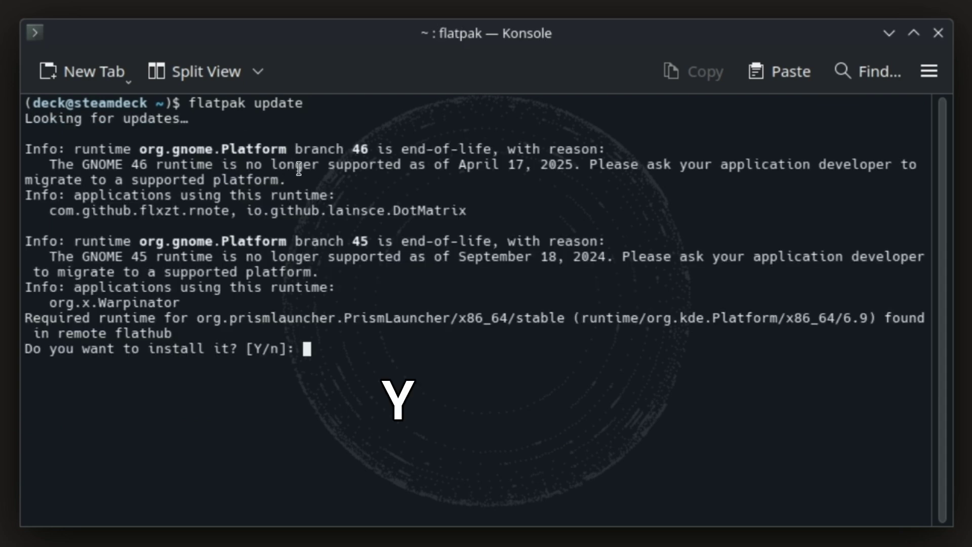
Accept the new KDE and GNOME 48 runtimes and proceed with all 51 updates.
text(y)
key(Return)
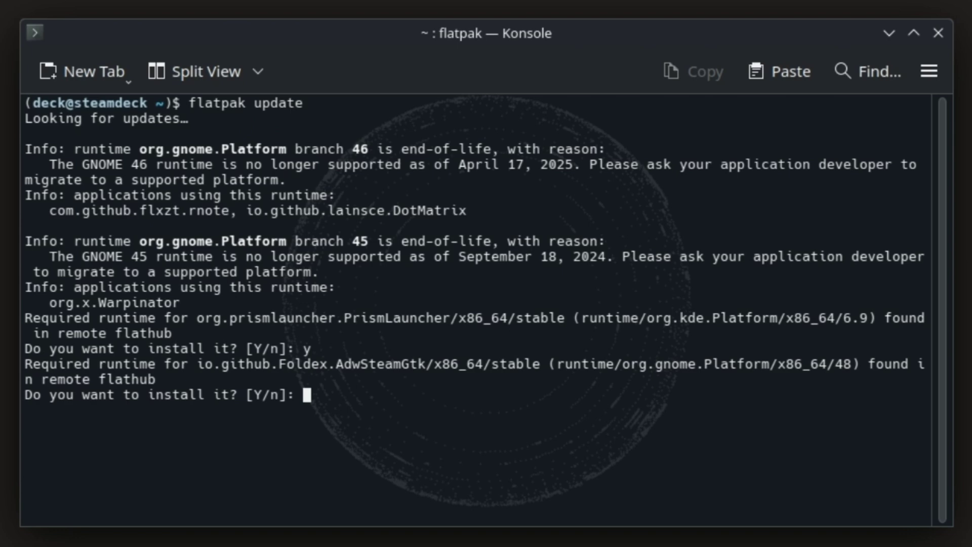
text(y)
key(Return)
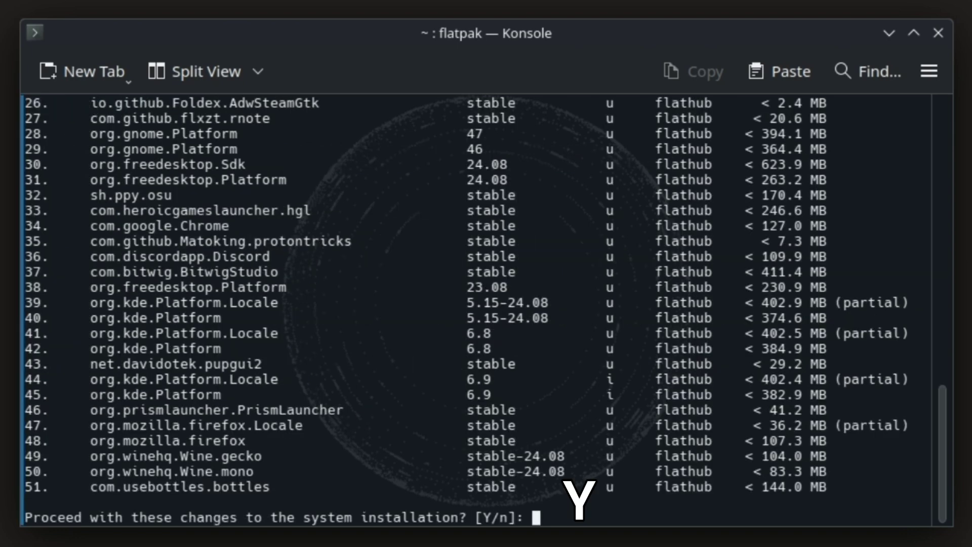
text(y)
key(Return)
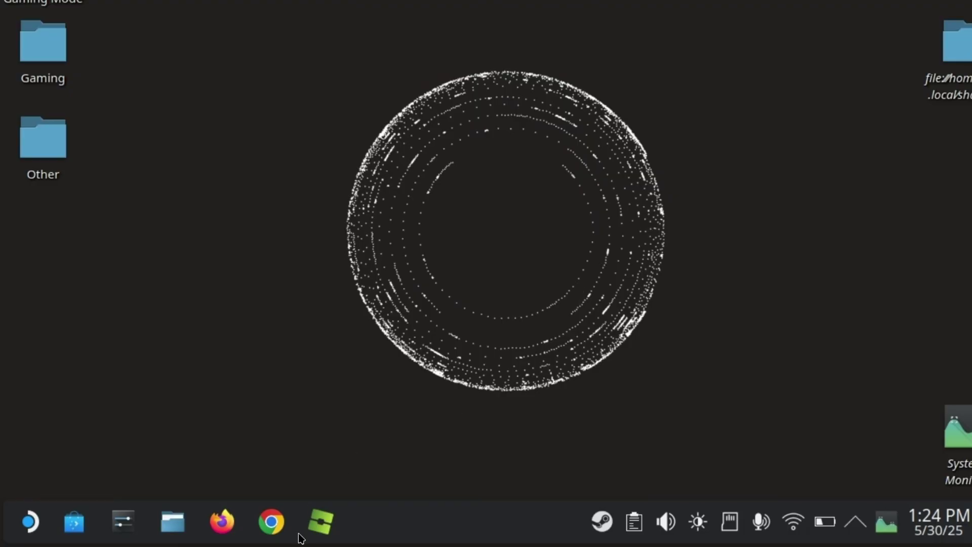
Relaunch Sober, pass the welcome page, and continue the optional configuration to install Roblox.
click(326, 523)
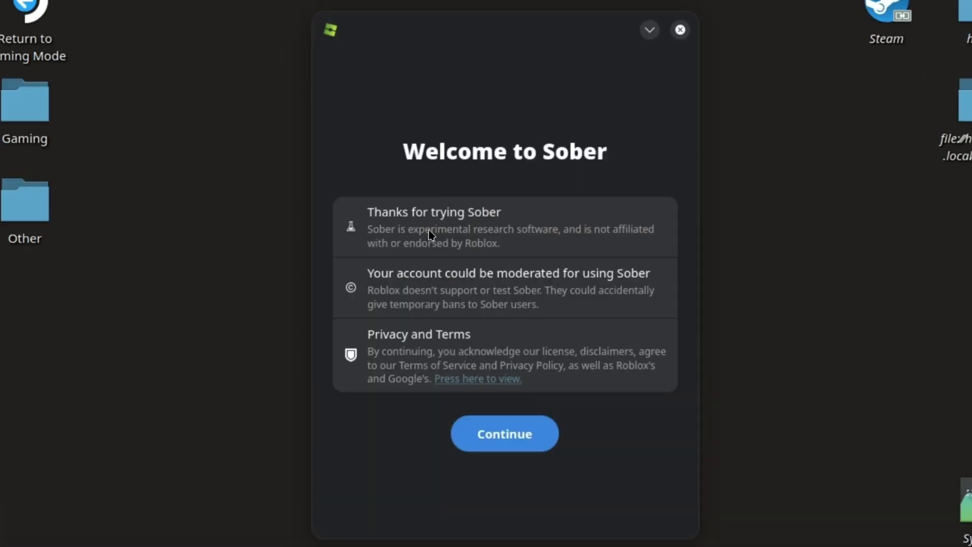
click(484, 430)
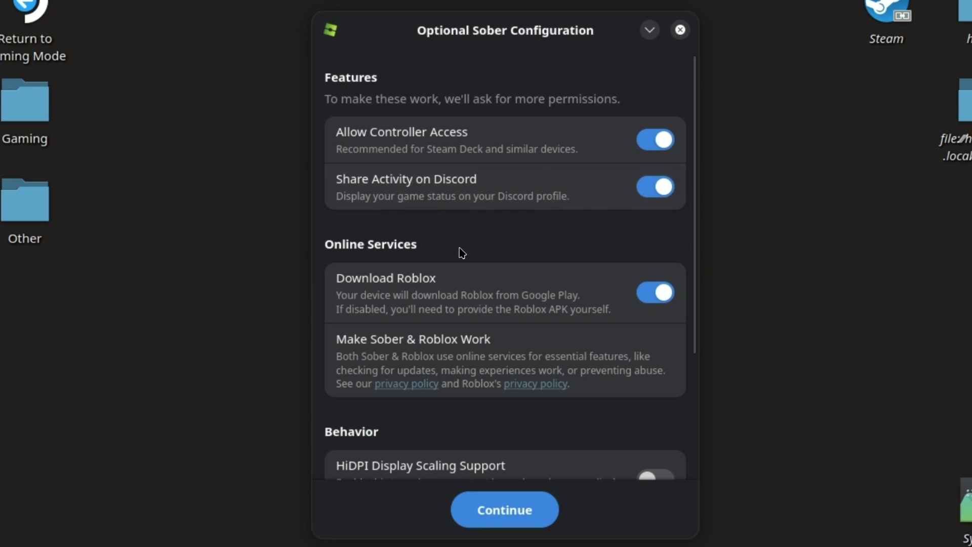
scroll(494, 249, down, 4)
scroll(357, 189, up, 1)
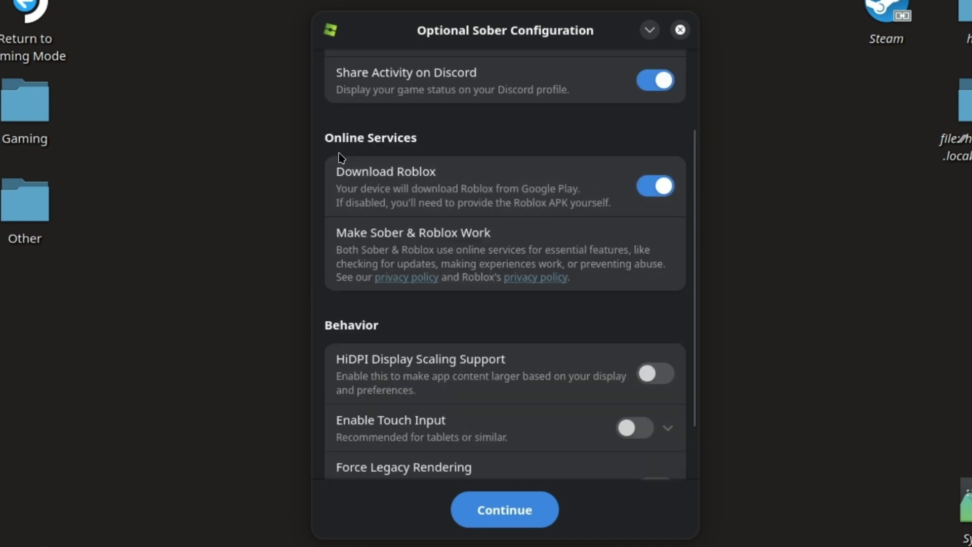
scroll(537, 283, down, 2)
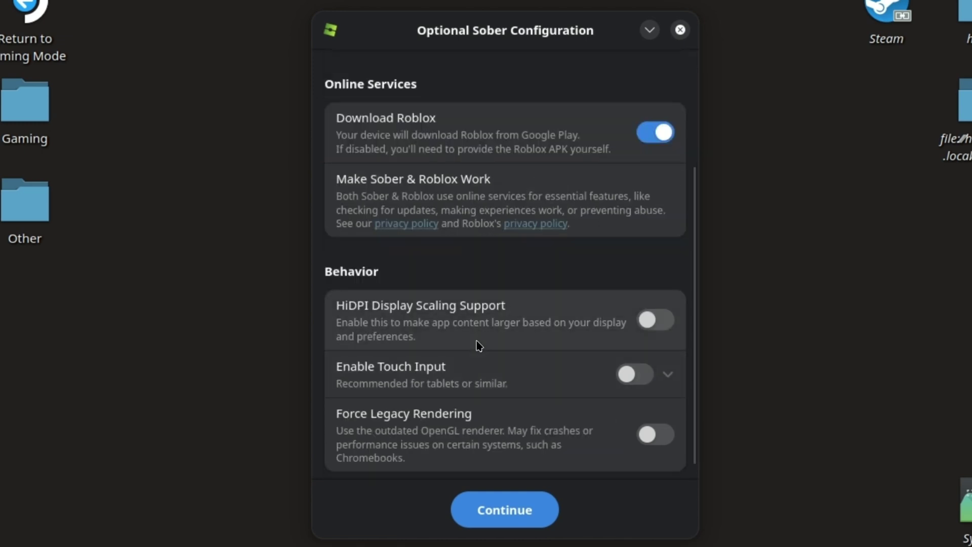
click(515, 514)
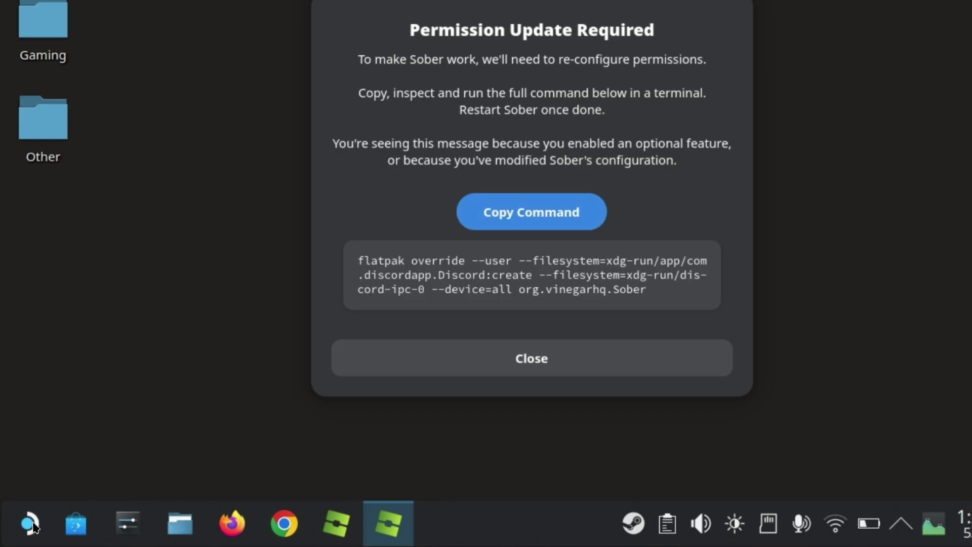
Launch Konsole by searching 'konsol' in the application launcher.
click(29, 524)
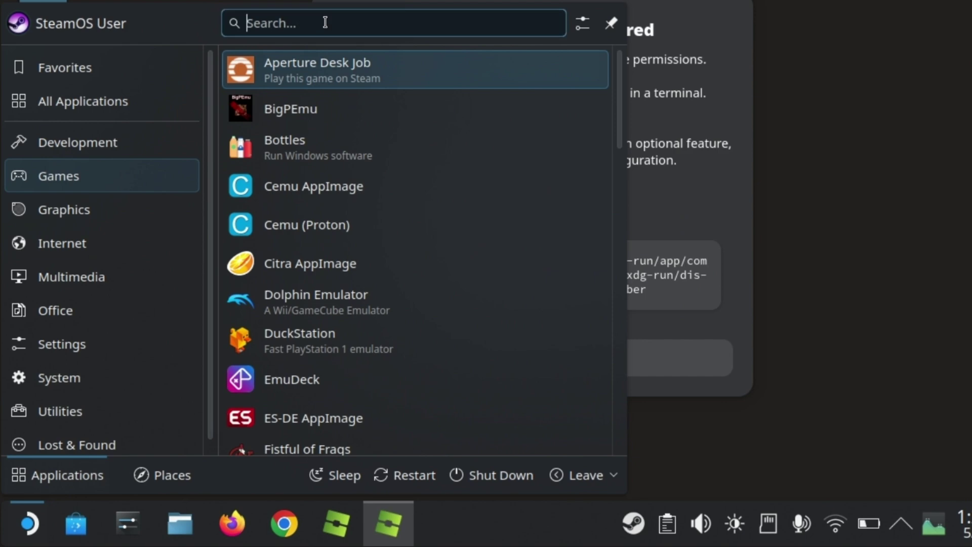
text(c)
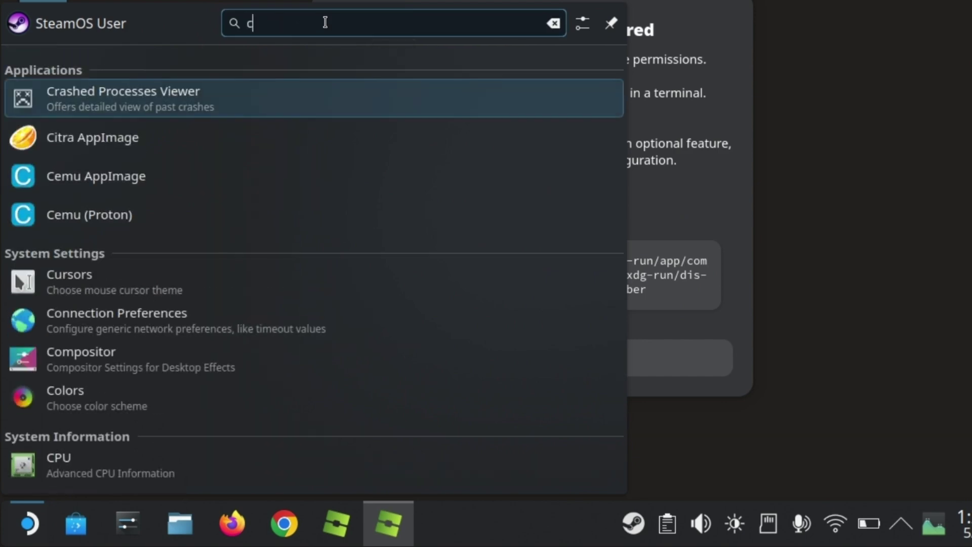
key(BackSpace)
text(konsol)
key(Return)
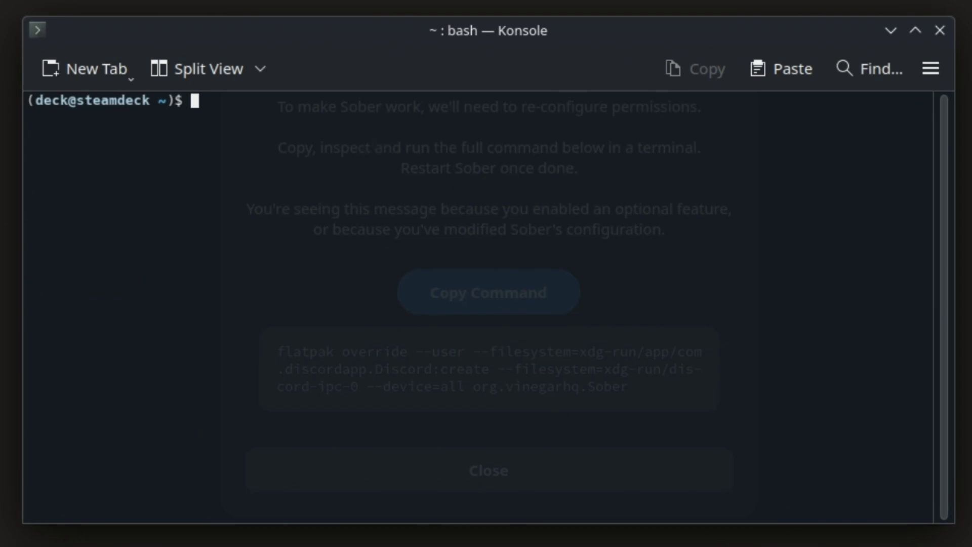
Paste and run the flatpak override command for org.vinegarhq.Sober, then minimize Konsole.
click(801, 80)
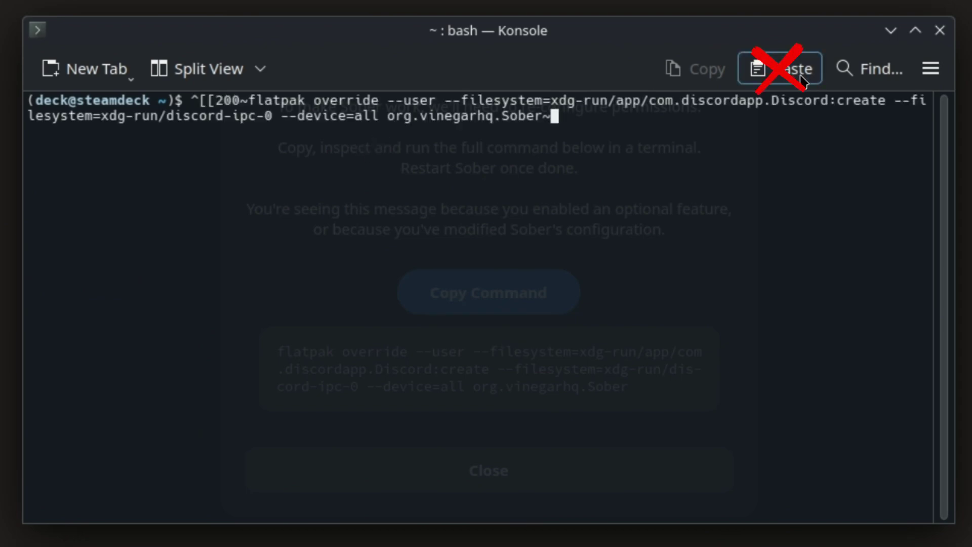
key(Return)
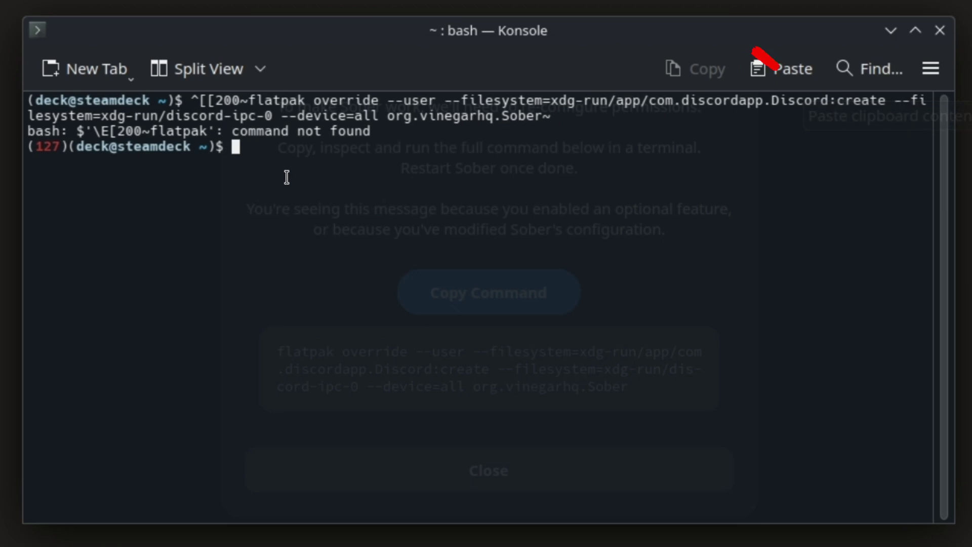
right_click(268, 156)
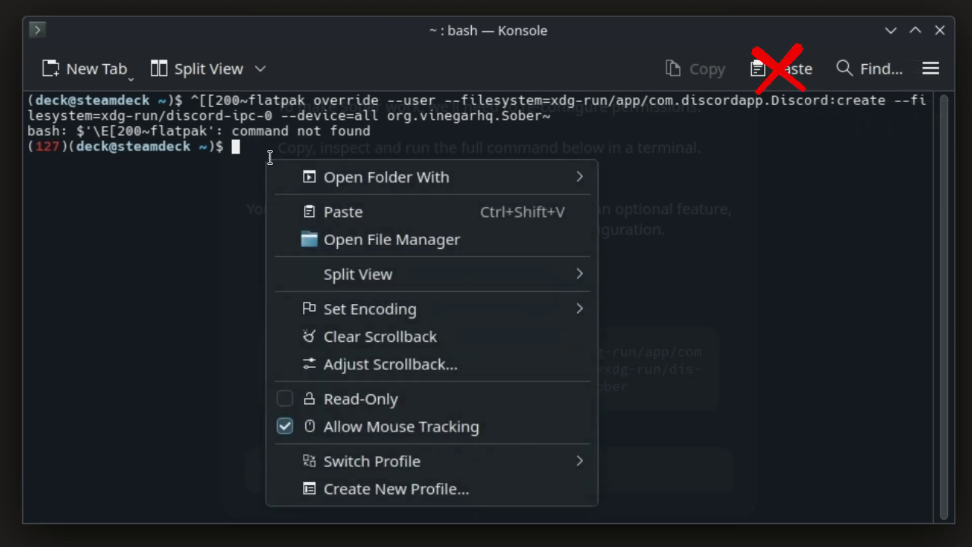
click(326, 212)
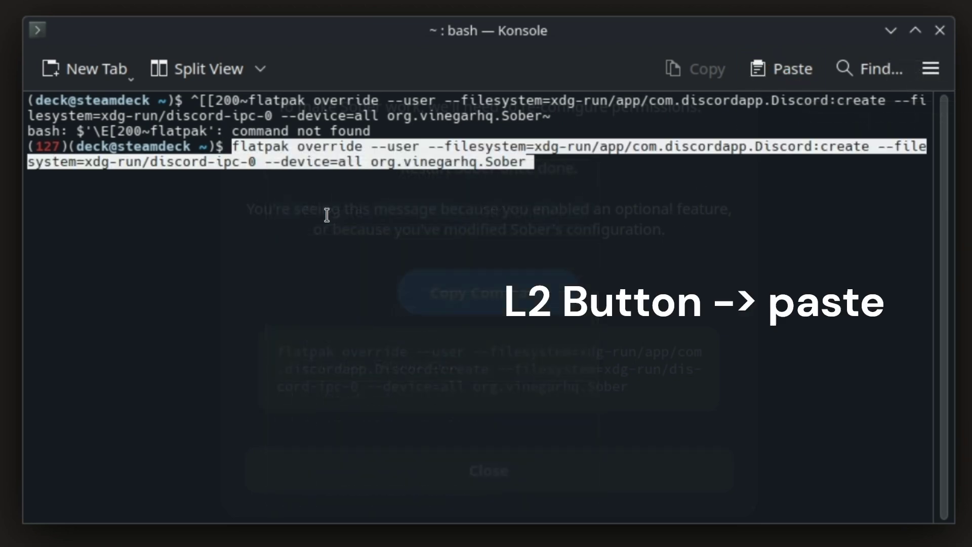
key(Return)
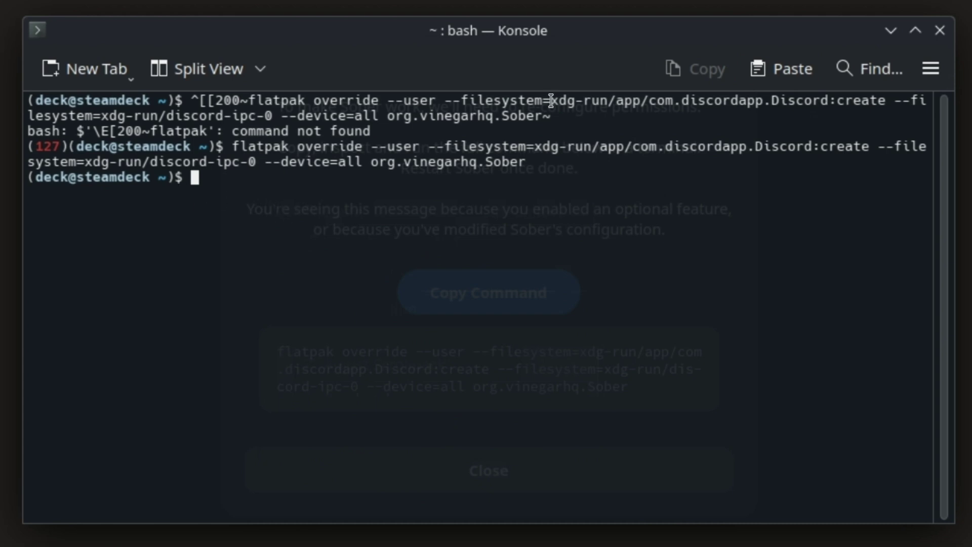
click(889, 36)
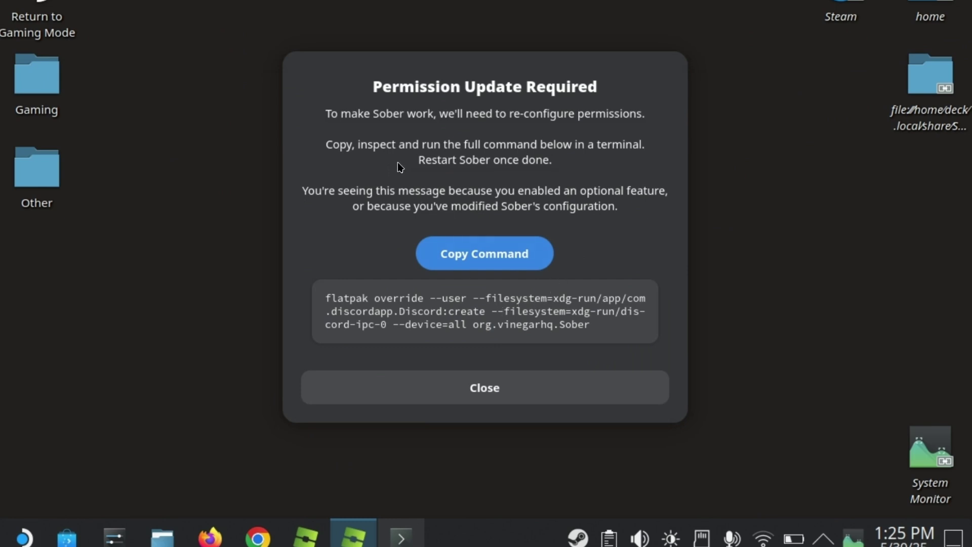
Close Sober's permission notice, copy the Flathub reinstall command, and open the launcher.
click(494, 392)
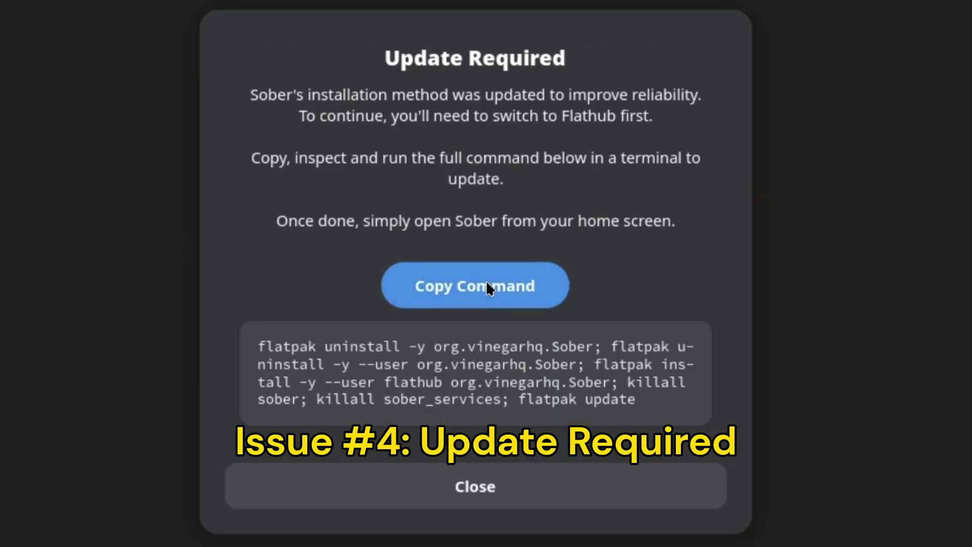
click(439, 299)
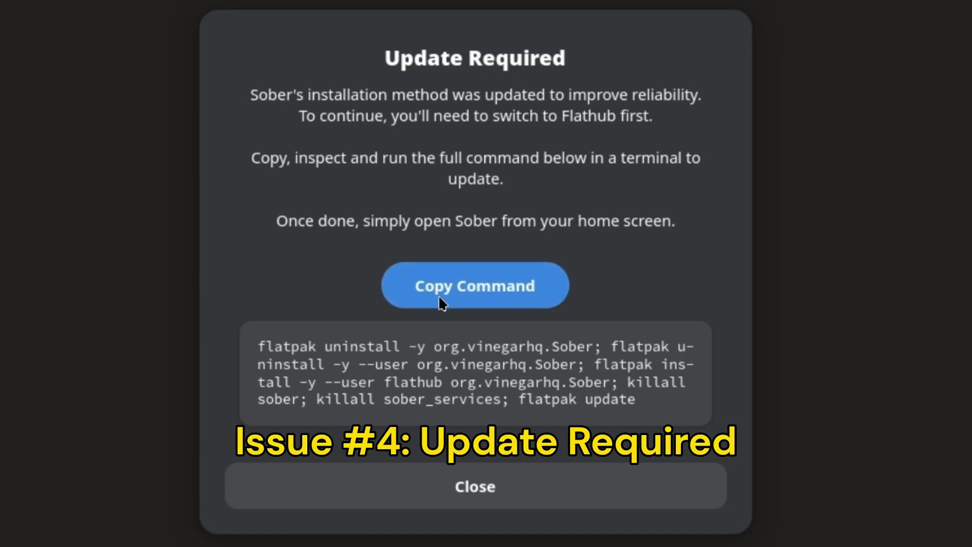
click(16, 524)
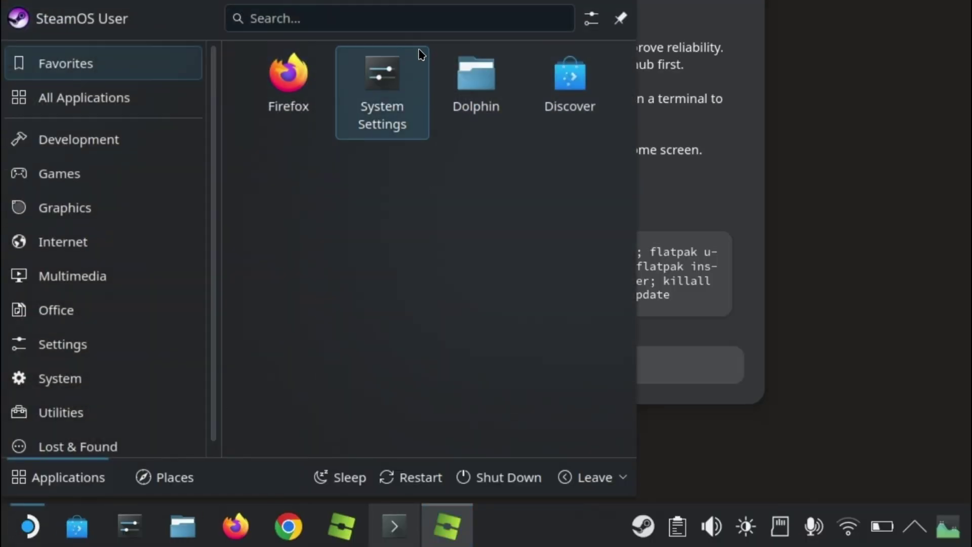
Launch Konsole by searching 'konsol' in the application launcher.
text(konaol)
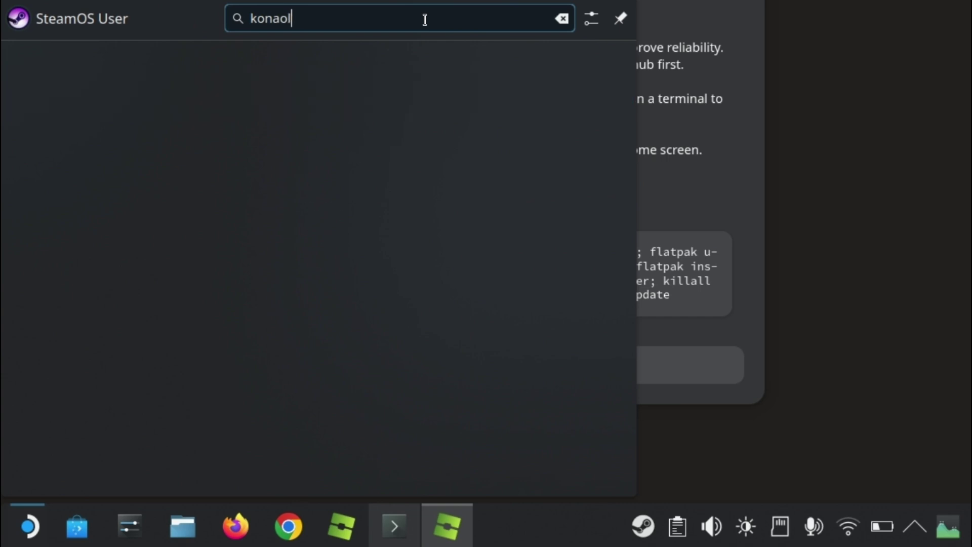
key(BackSpace)
key(BackSpace)
key(BackSpace)
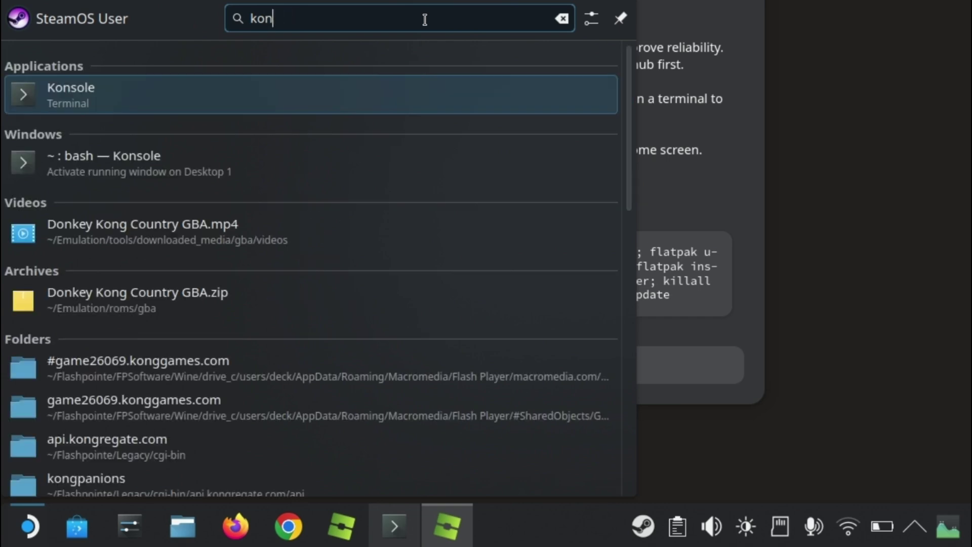
key(Return)
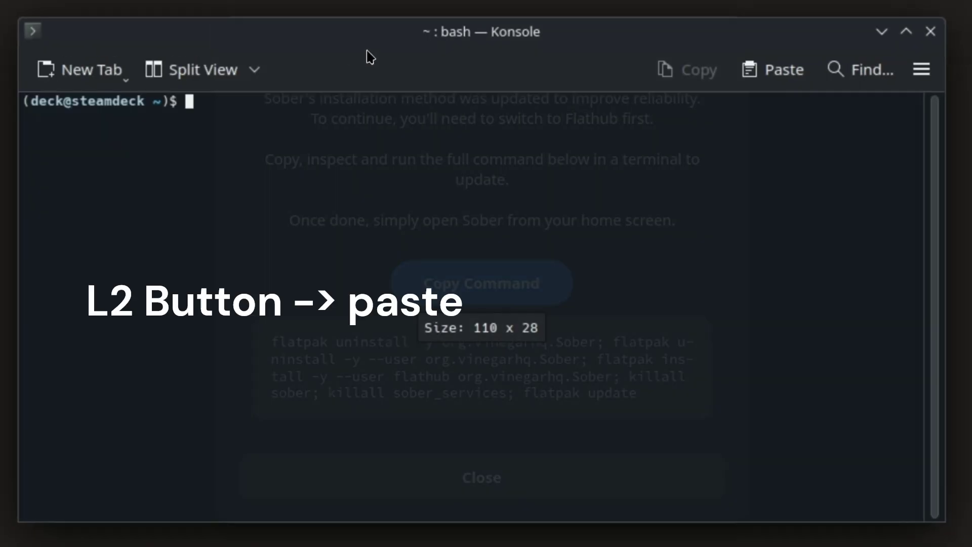
Paste and run the Sober uninstall-and-Flathub-reinstall command, confirming with y.
right_click(391, 135)
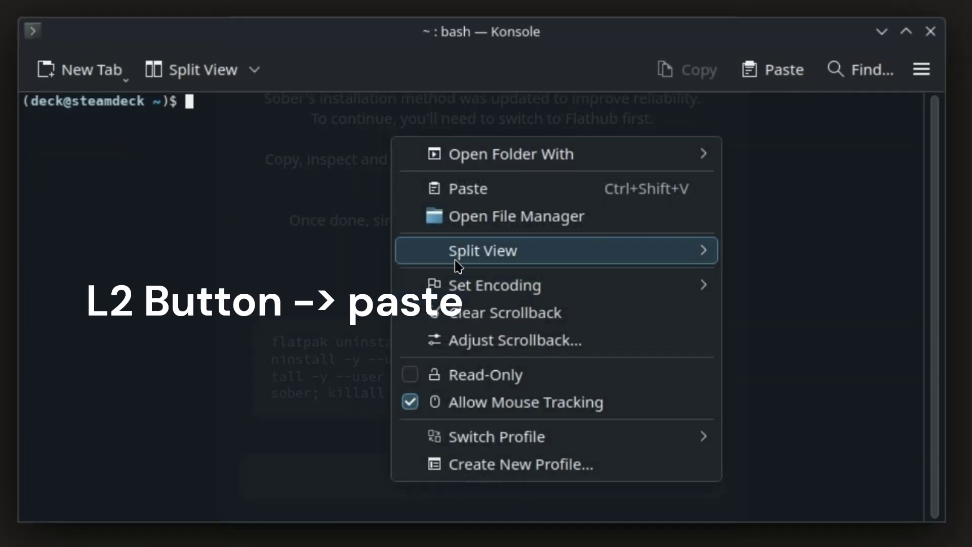
click(465, 188)
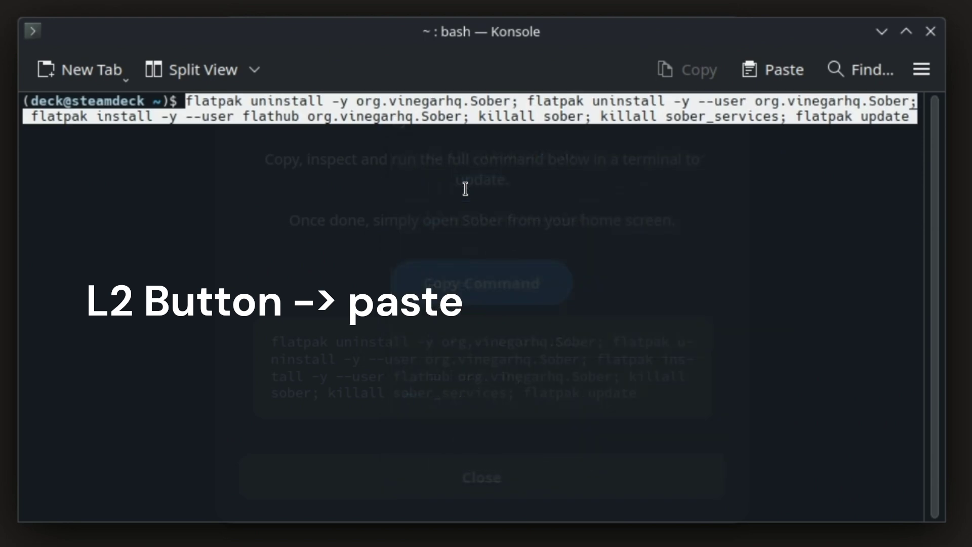
key(Return)
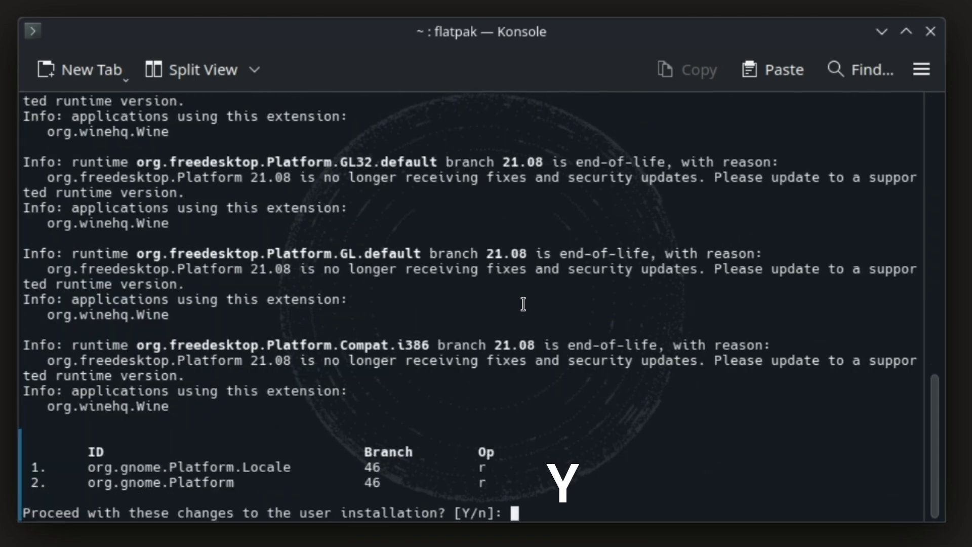
text(y)
key(Return)
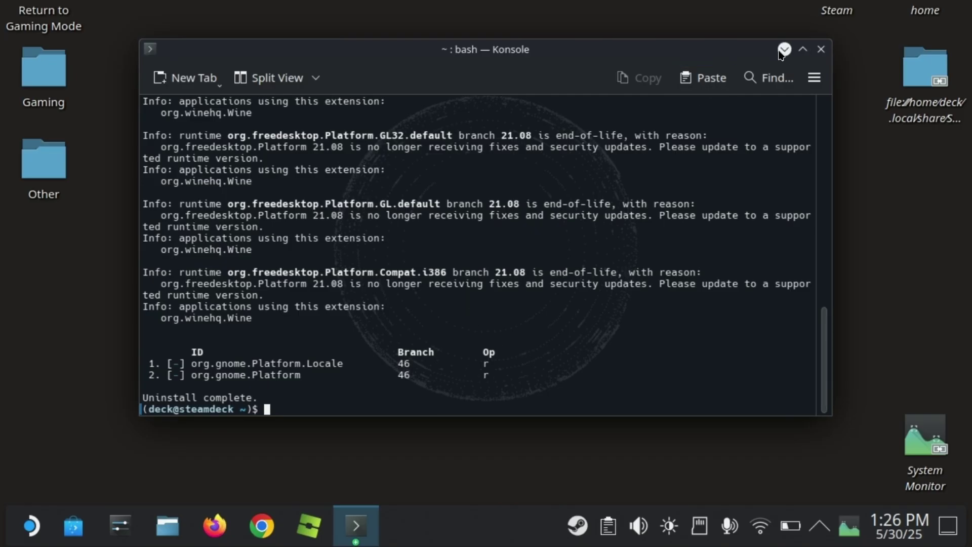
Minimize Konsole, relaunch Sober, and pass Welcome and configuration with Download Roblox on.
click(782, 52)
click(310, 526)
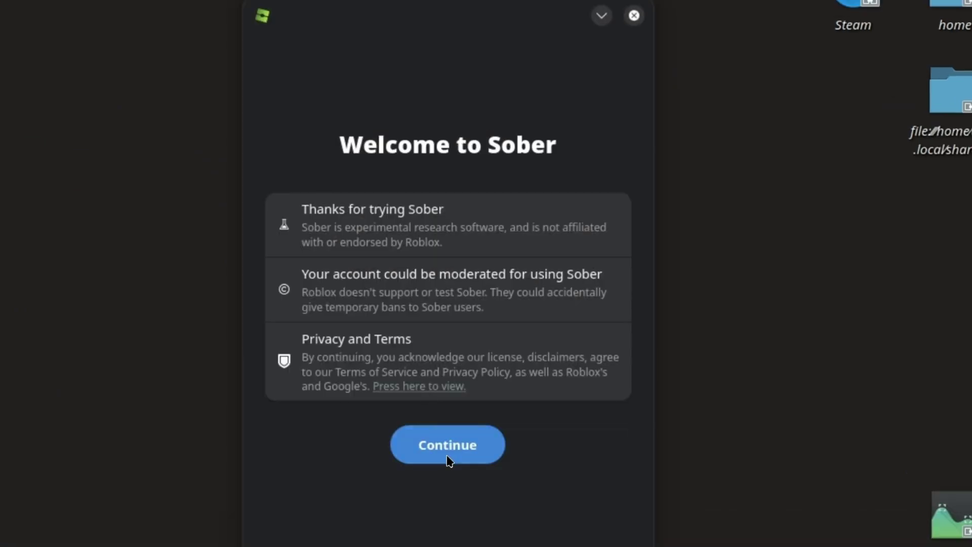
click(448, 458)
scroll(390, 247, down, 5)
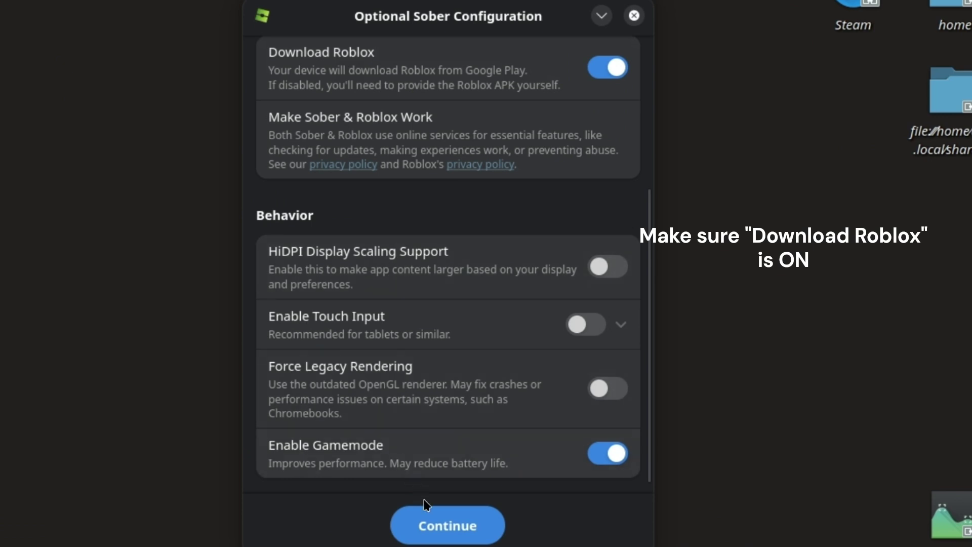
click(436, 526)
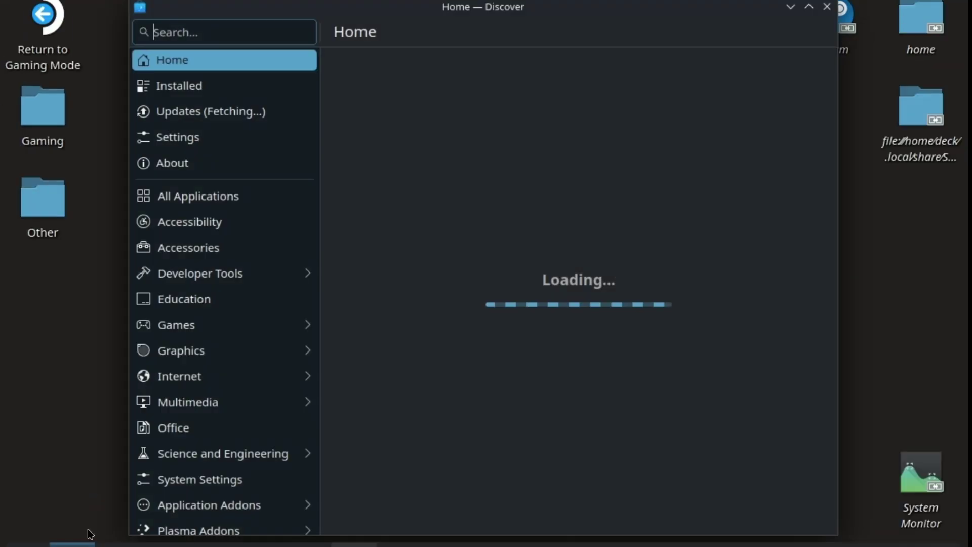
Remove the user-installed Flathub copy of Sober from Discover's Installed list.
click(217, 94)
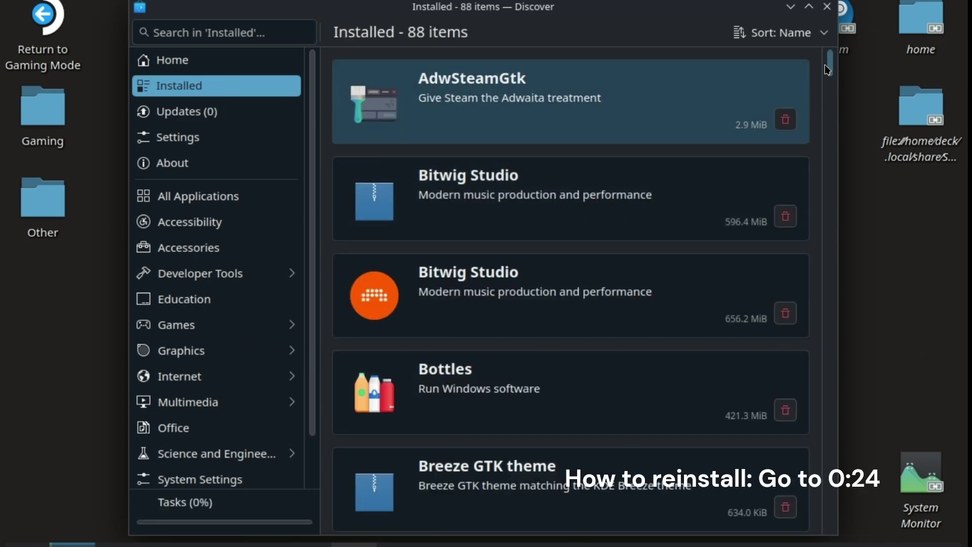
scroll(774, 520, down, 20)
scroll(587, 221, up, 10)
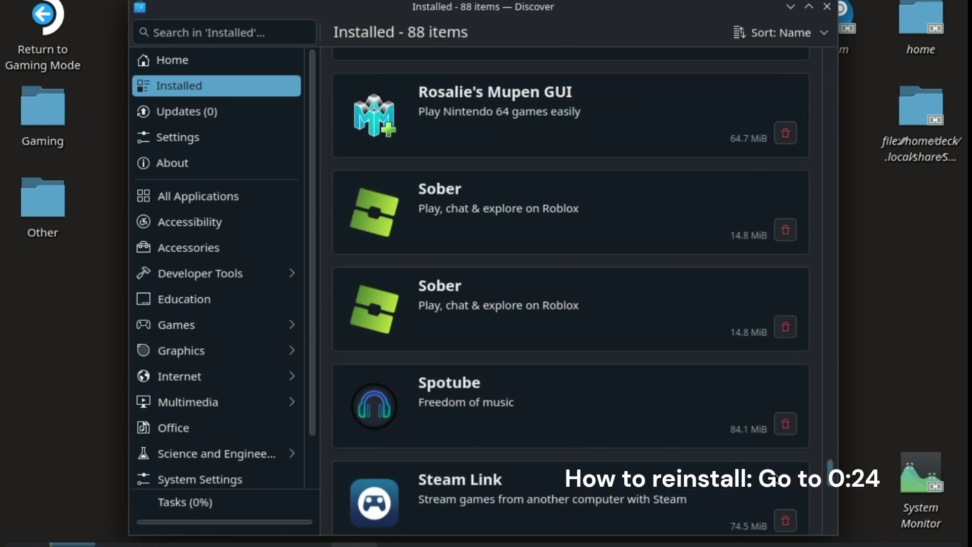
click(592, 218)
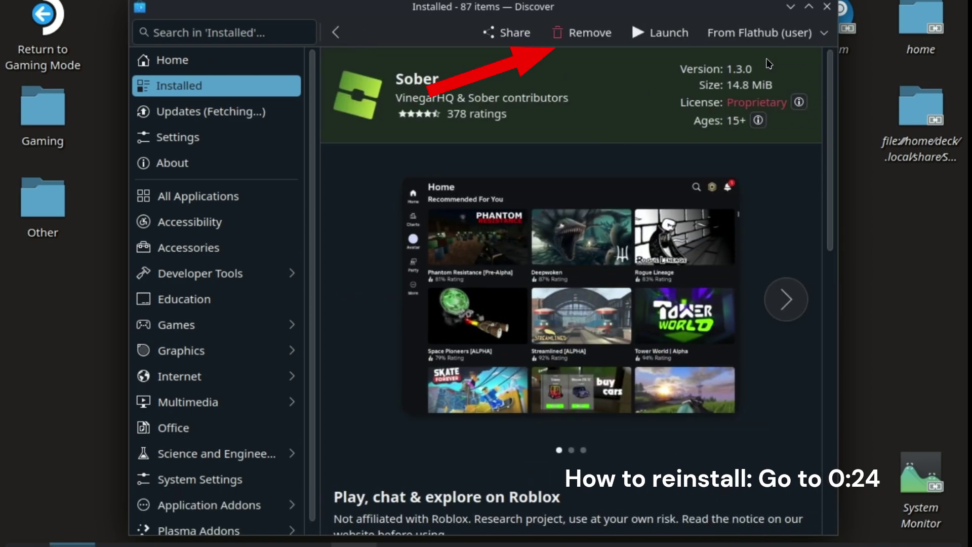
click(586, 34)
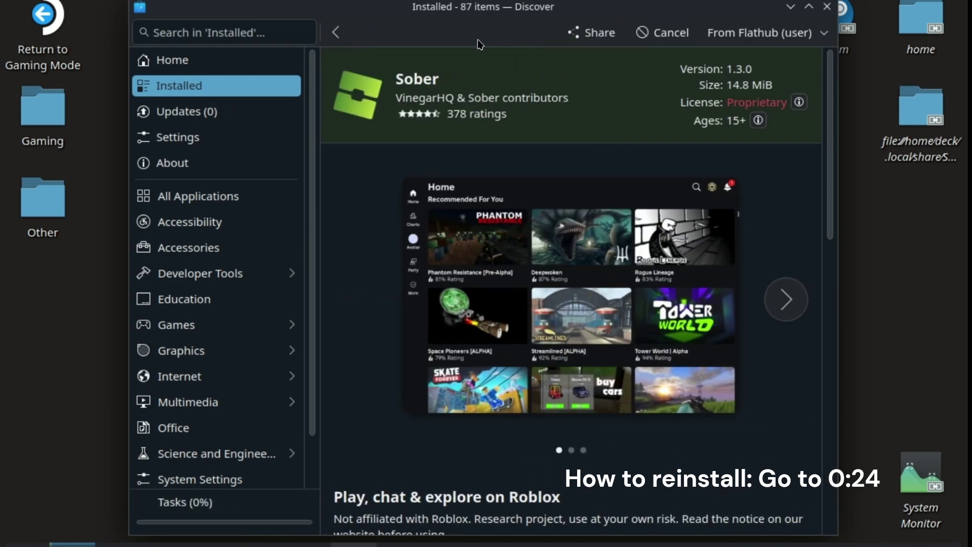